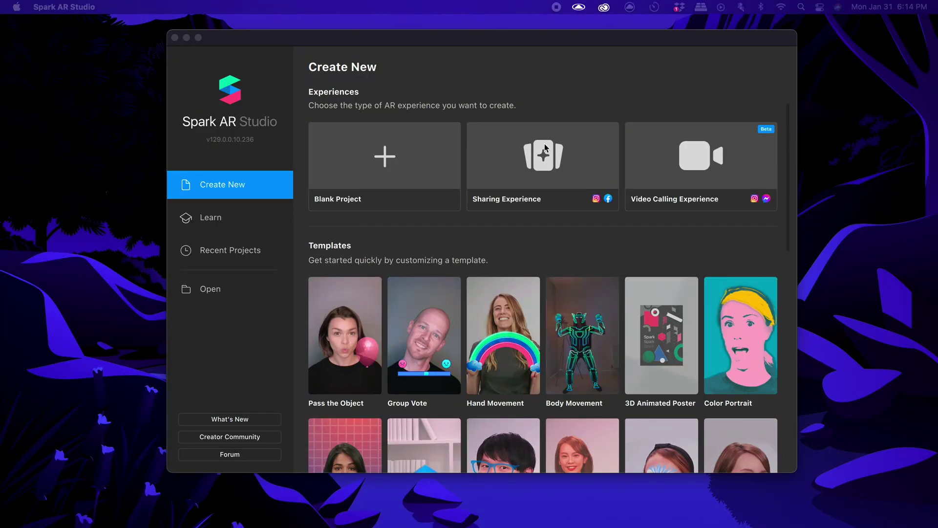
- Create a new Blank Project from the Create New window
click(548, 147)
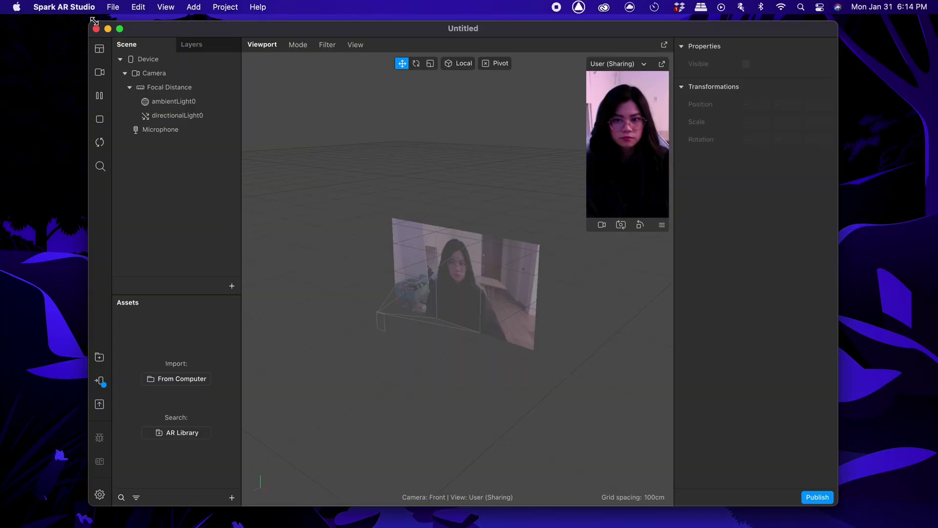
- Make the window full screen and resize the simulator preview to a larger size
click(120, 29)
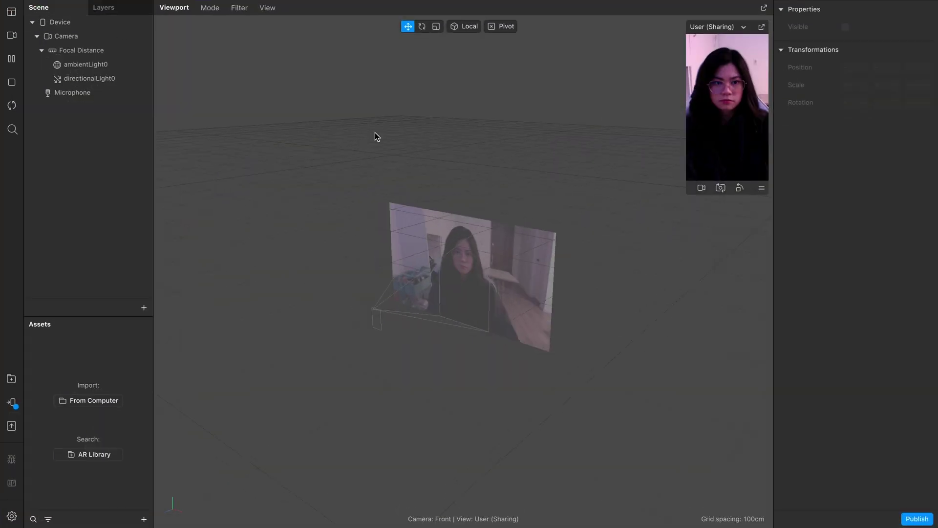
drag(692, 197, 602, 345)
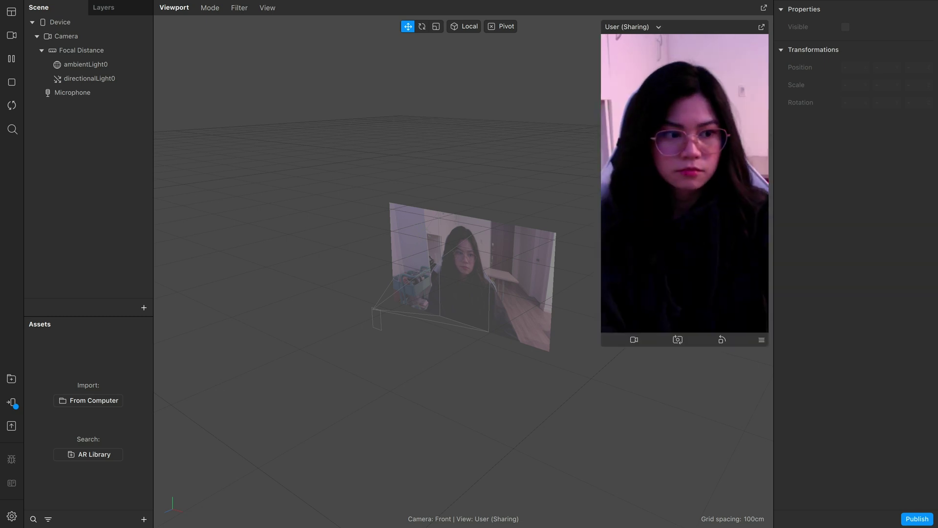
drag(601, 347, 626, 302)
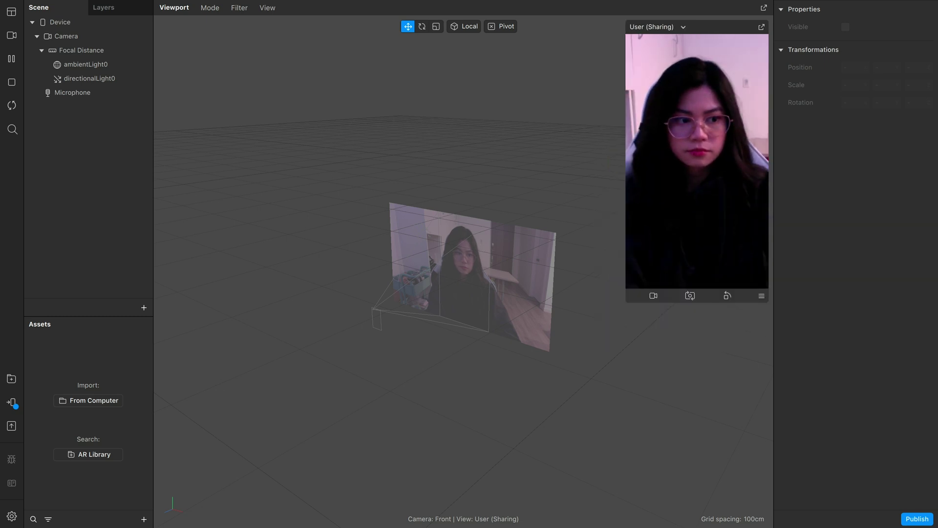
click(69, 37)
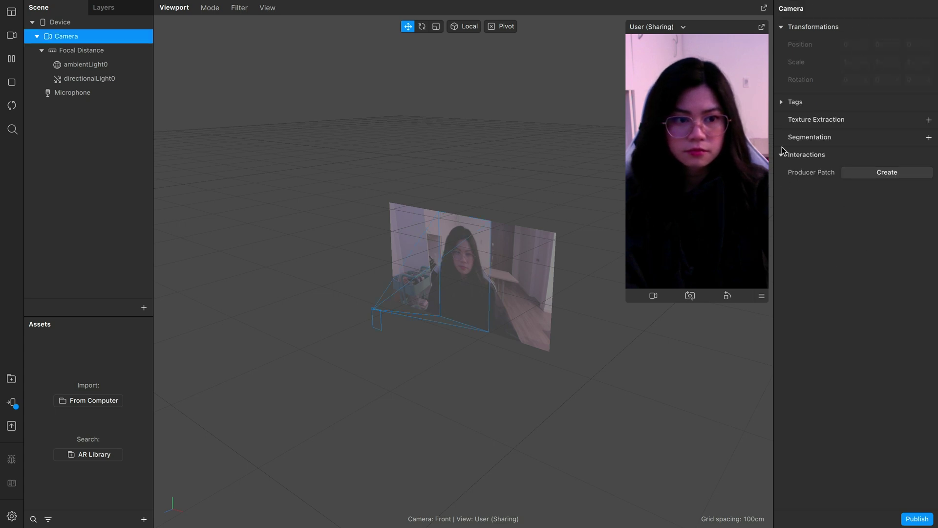
- Add camera texture extraction and hair segmentation, removing Facebook as a publishing platform
click(929, 120)
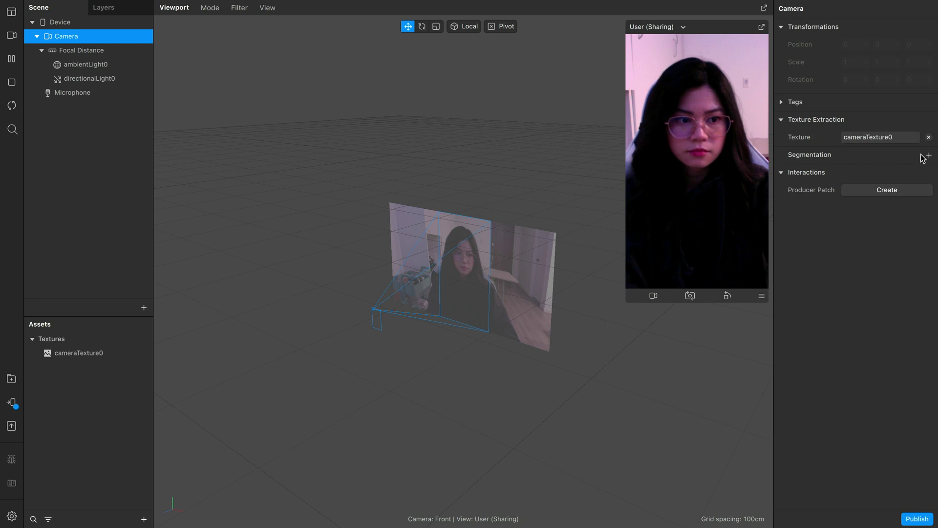
click(923, 156)
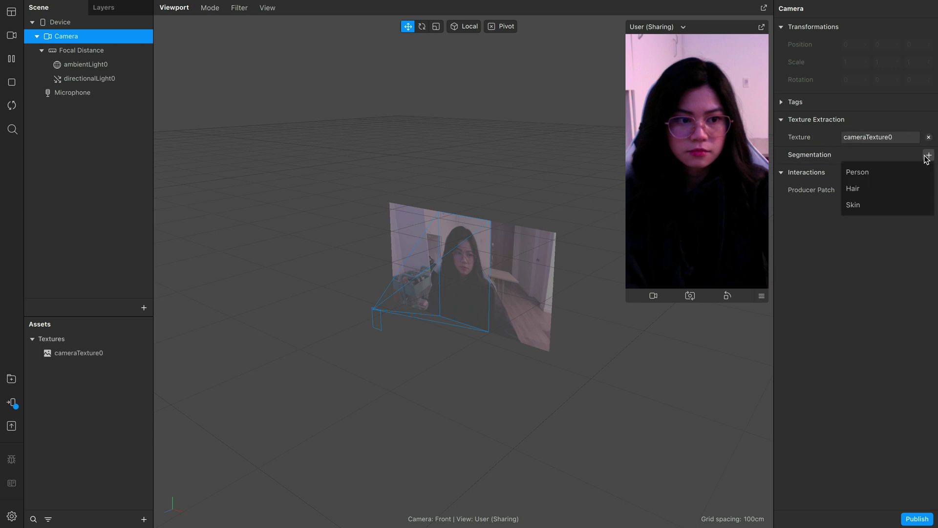
click(863, 189)
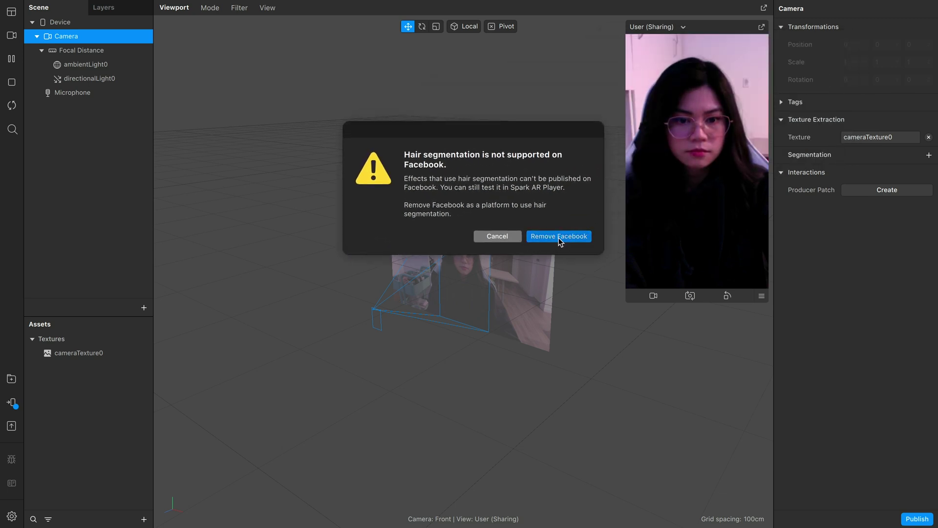
click(559, 238)
- Review the project's experience properties, leaving Instagram as the platform, and close them
click(224, 8)
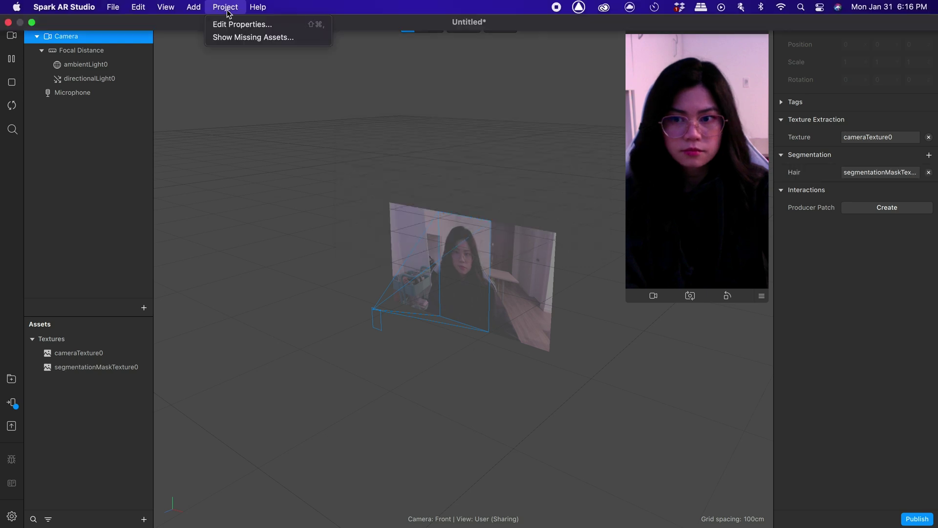
click(240, 26)
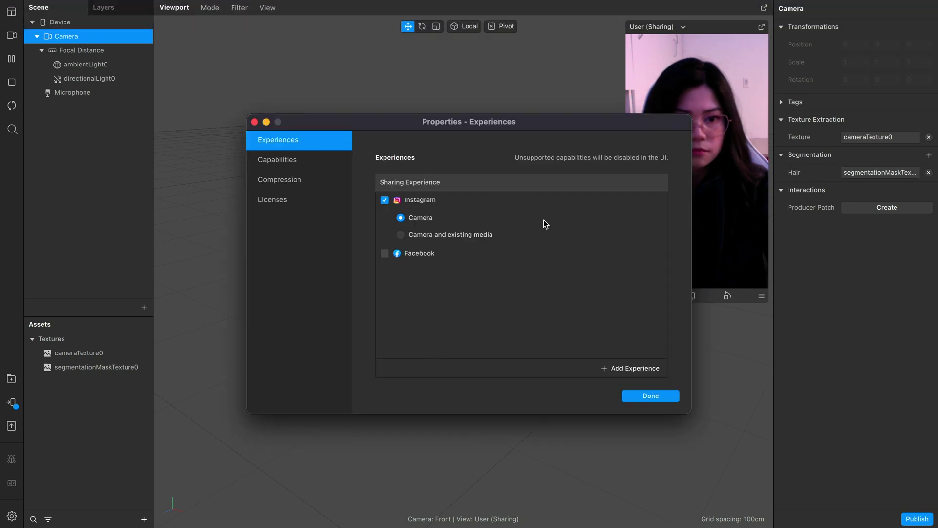
mouse_move(416, 193)
click(663, 396)
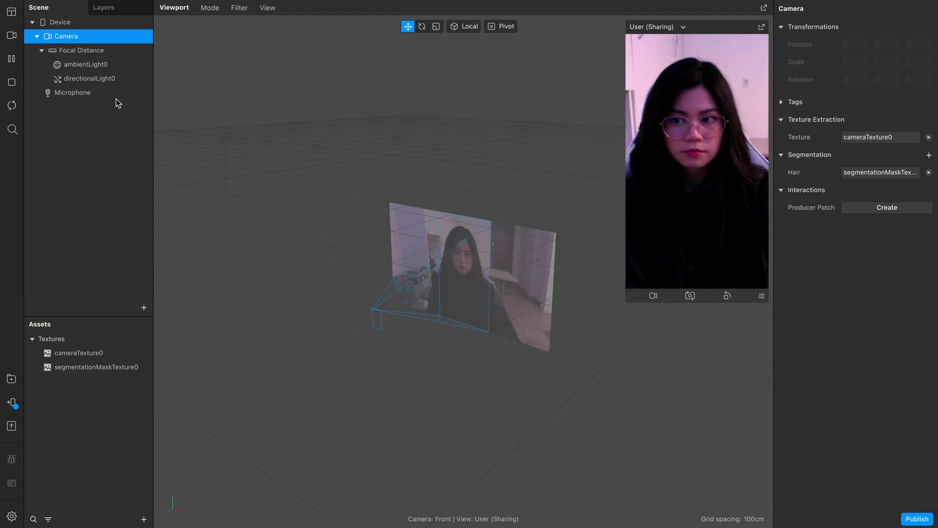
- Add a rectangle to the scene and rename it 'hair'
right_click(86, 152)
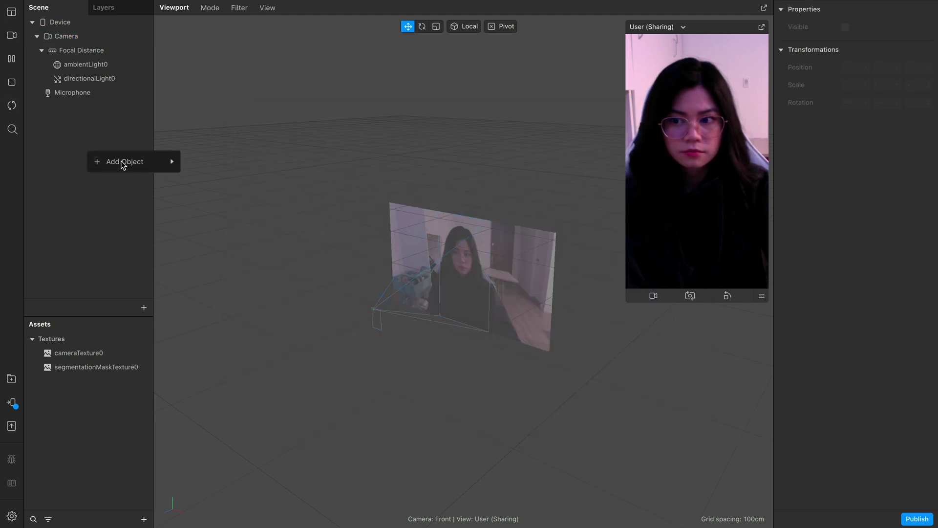
mouse_move(122, 162)
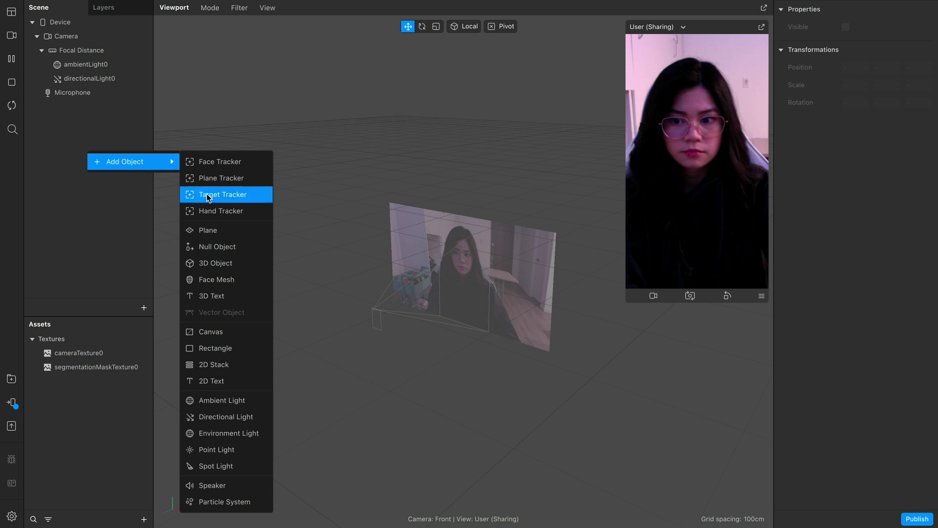
click(229, 351)
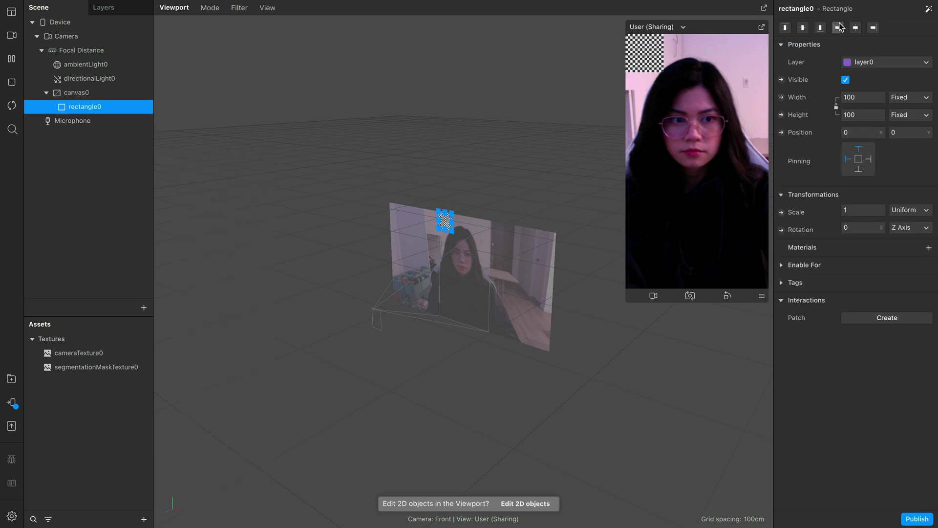
double_click(80, 107)
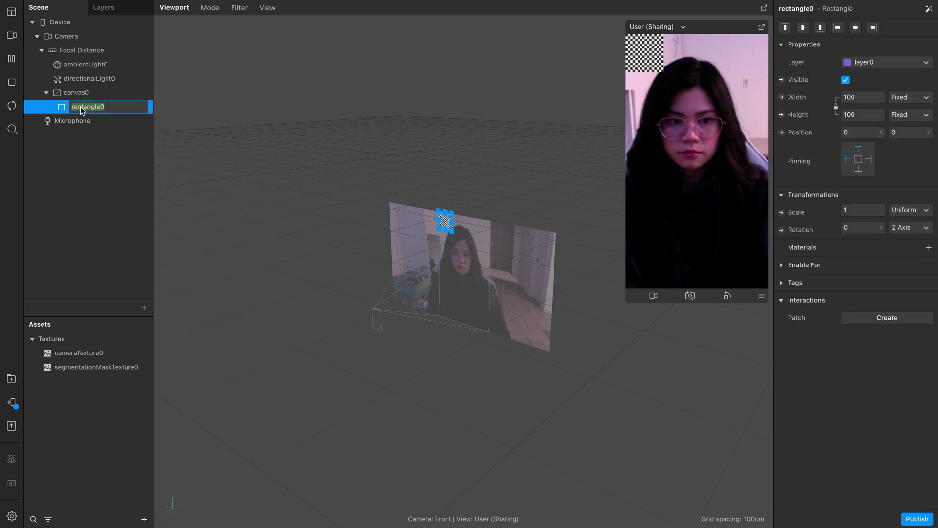
text(hair)
key(Return)
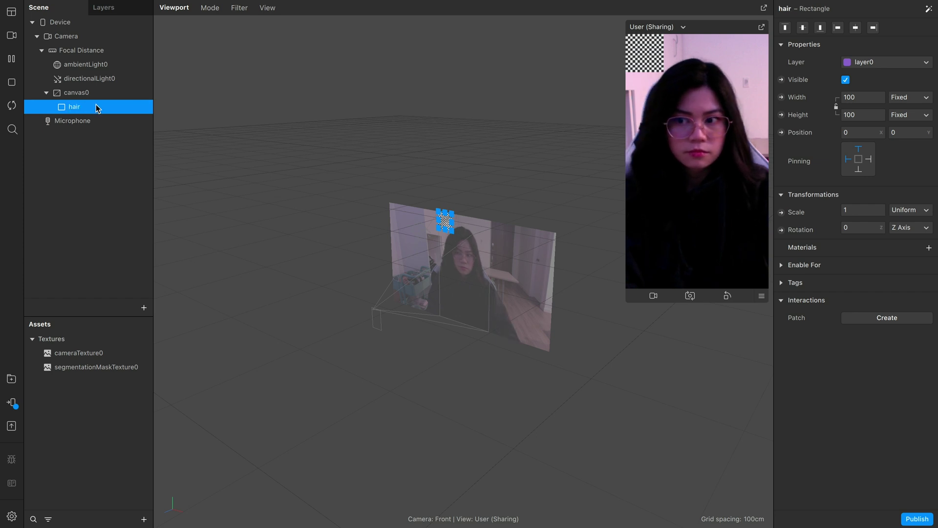
- Set the hair rectangle's width and height to relative 100 and give it a new material
click(841, 97)
click(866, 115)
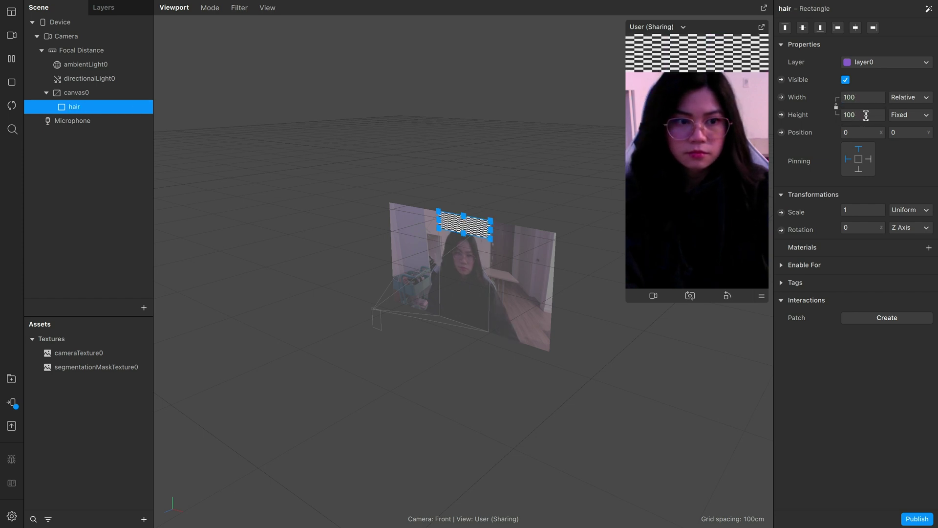
click(860, 133)
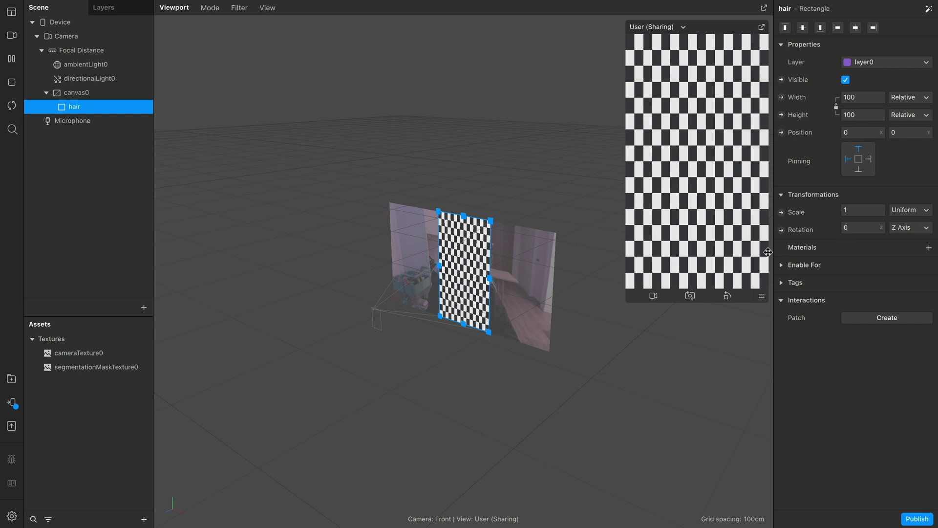
click(929, 248)
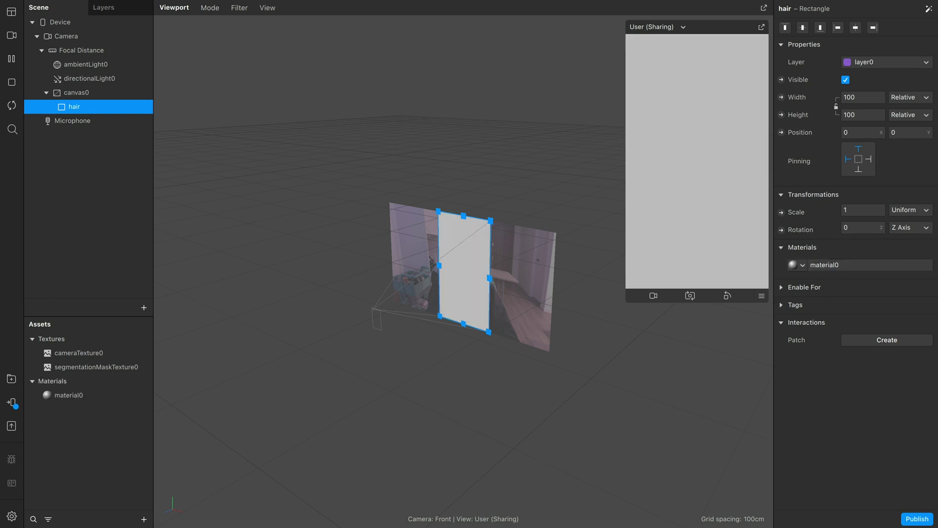
- Rename material0 to hair_mat and set its shader type to Flat
click(837, 265)
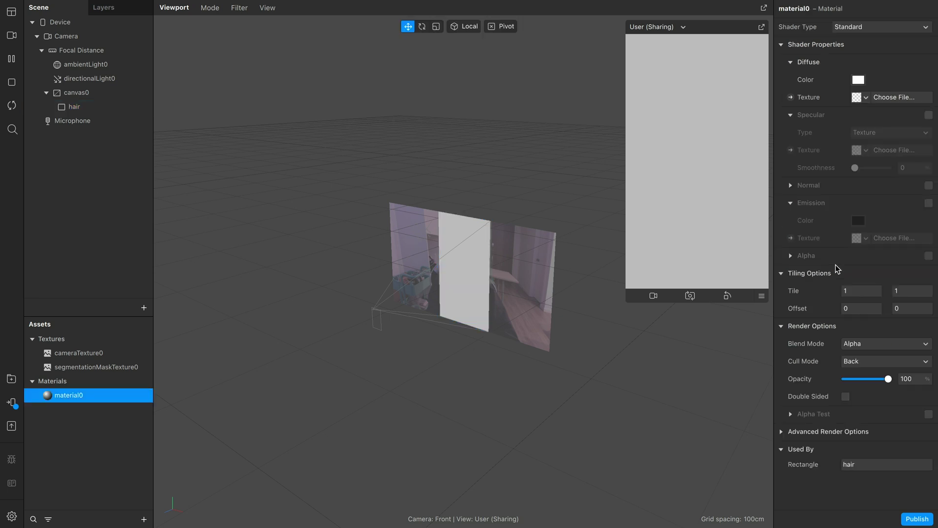
double_click(796, 9)
text(hairmat)
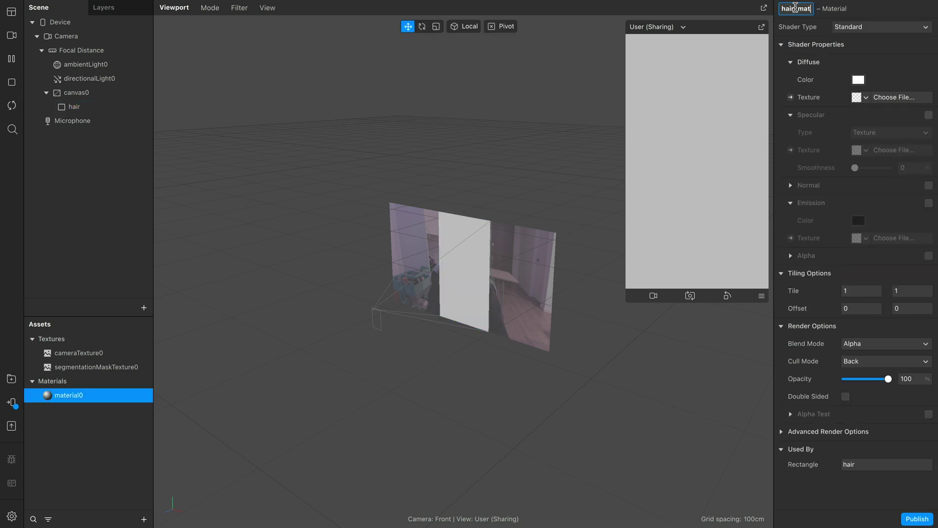
key(Return)
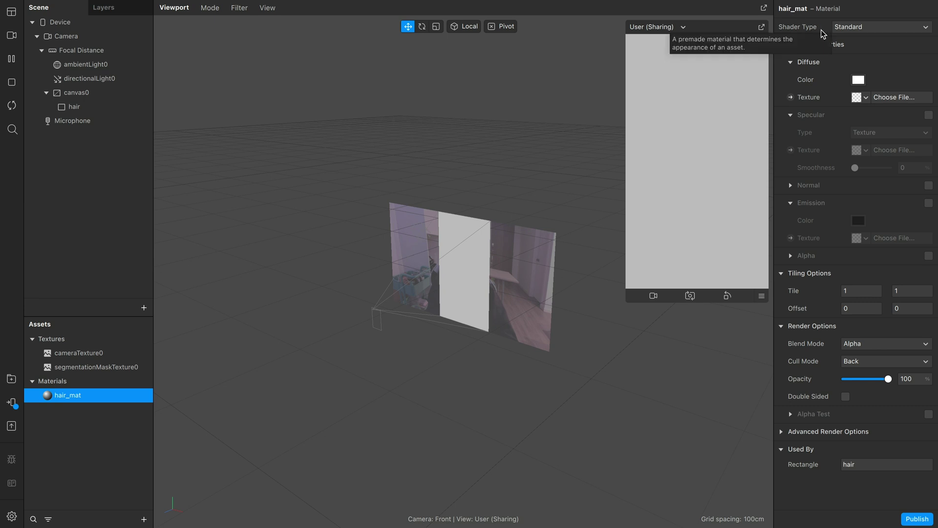
click(875, 29)
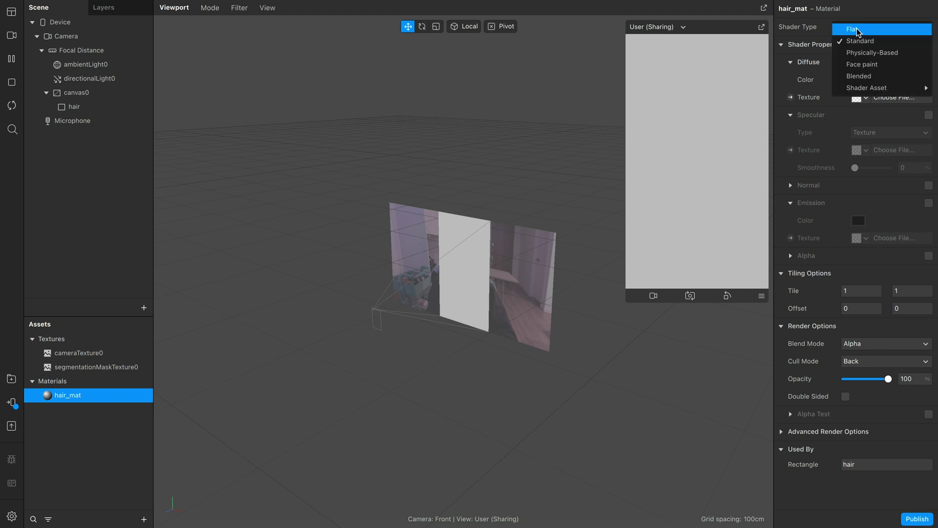
click(858, 29)
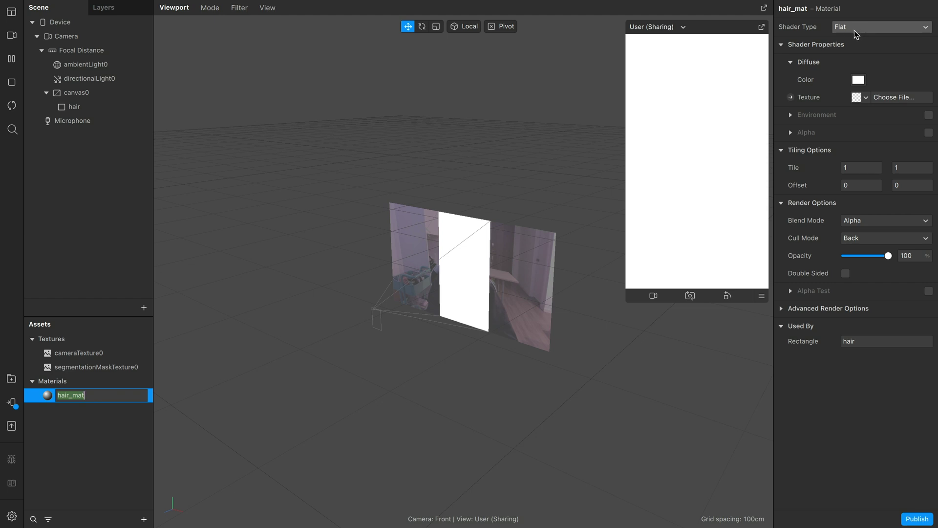
- Use cameraTexture0 as hair_mat's diffuse texture and segmentationMaskTexture0 as its alpha
click(858, 98)
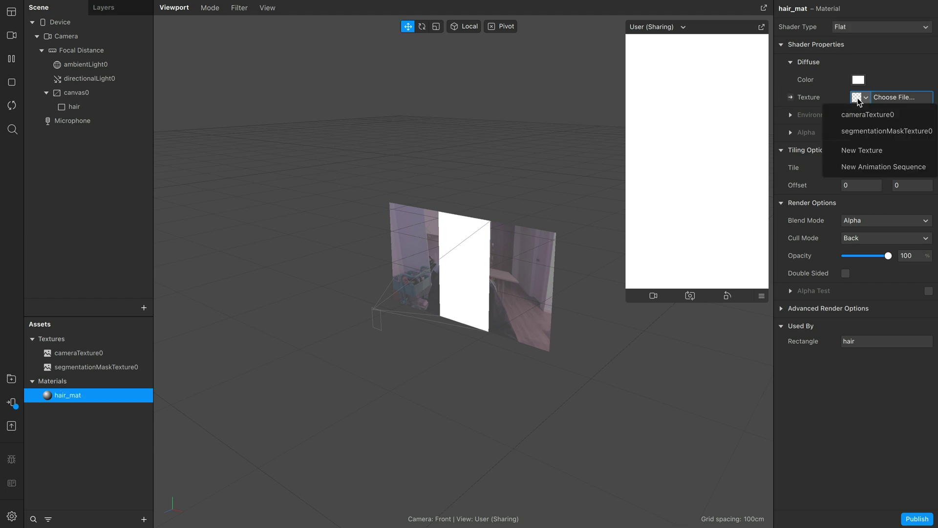
click(848, 115)
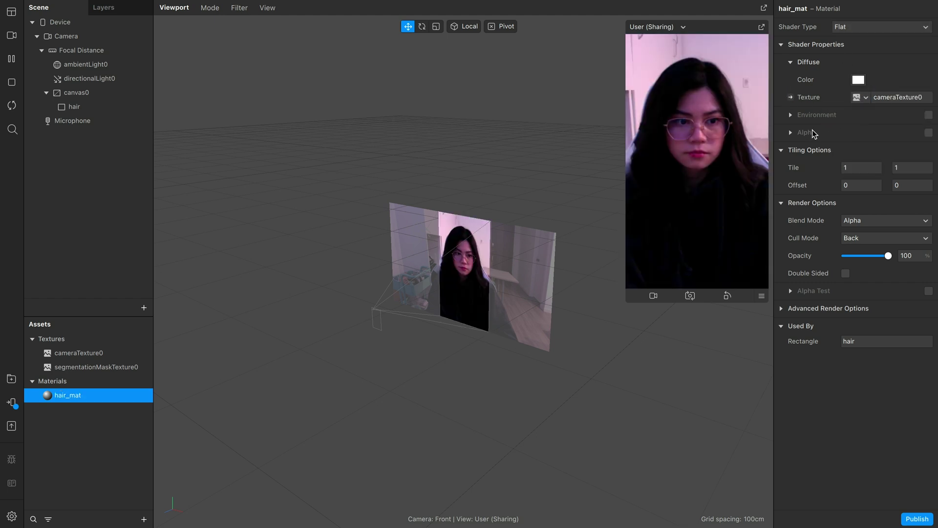
click(929, 132)
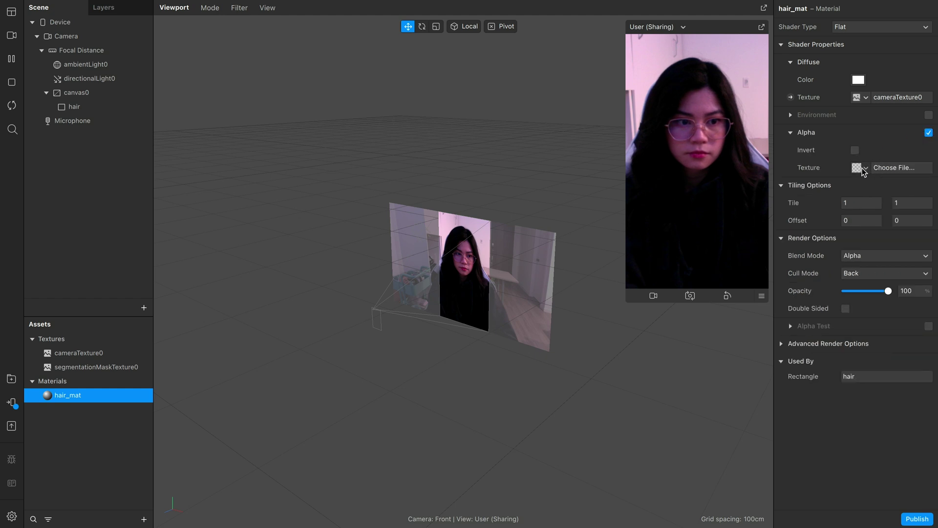
click(857, 168)
click(885, 205)
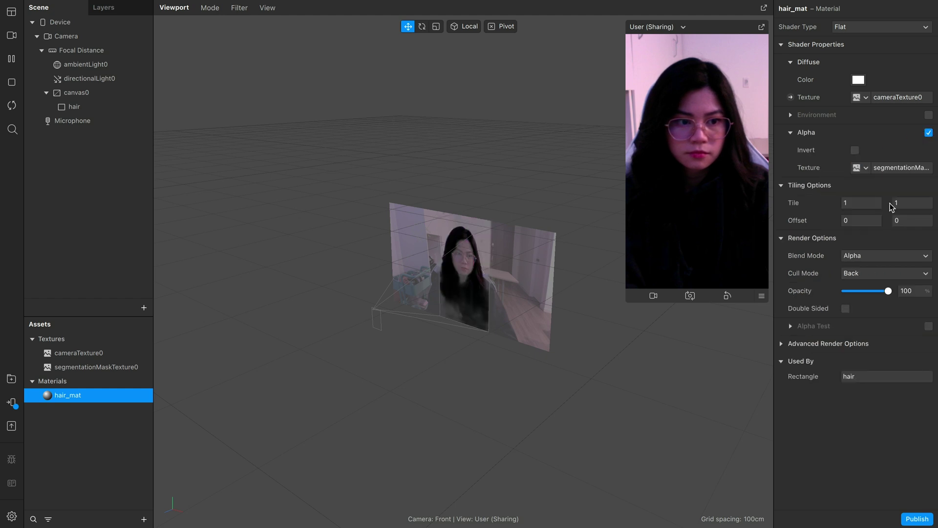
- Move the hair rectangle up and right to position 401, -451
click(454, 236)
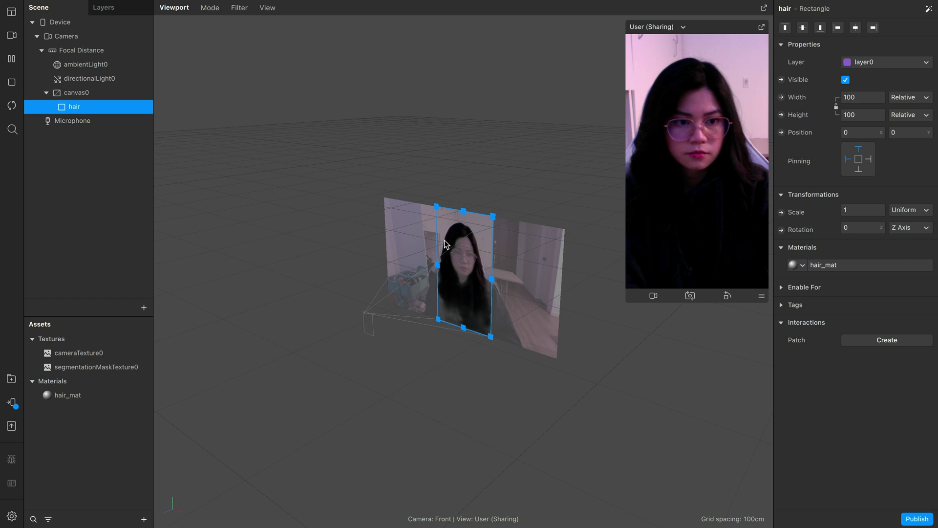
drag(454, 236, 517, 153)
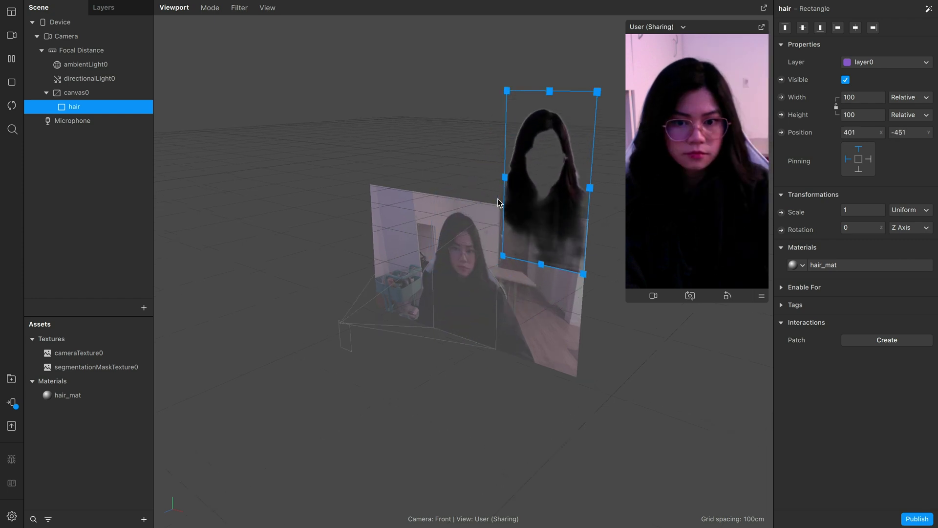
click(823, 265)
- Set hair_mat's diffuse colour to purple, HSB 287°, 100%, 100%
click(858, 81)
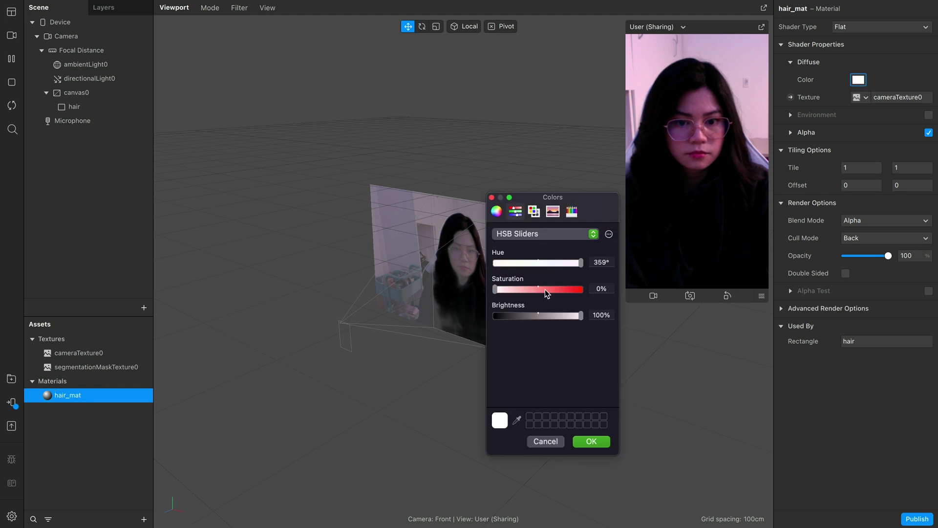
drag(545, 289, 566, 290)
click(547, 263)
click(566, 263)
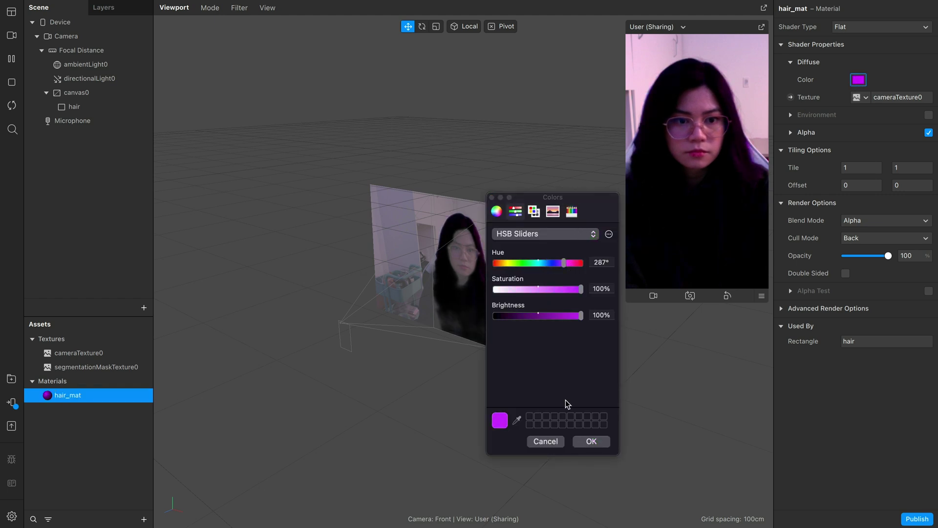
click(593, 441)
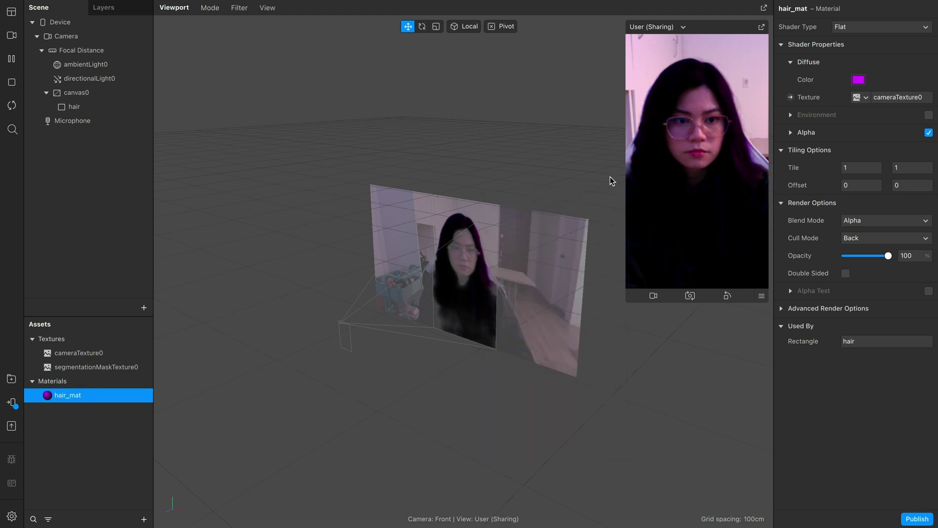
- Preview the effect on a simulated woman's video, toggling the hair rectangle's visibility to compare
click(15, 36)
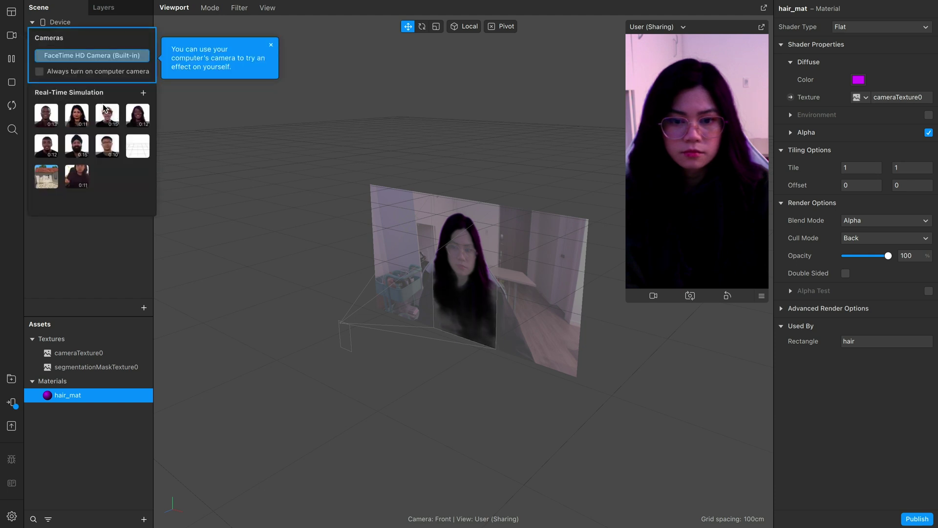
click(107, 121)
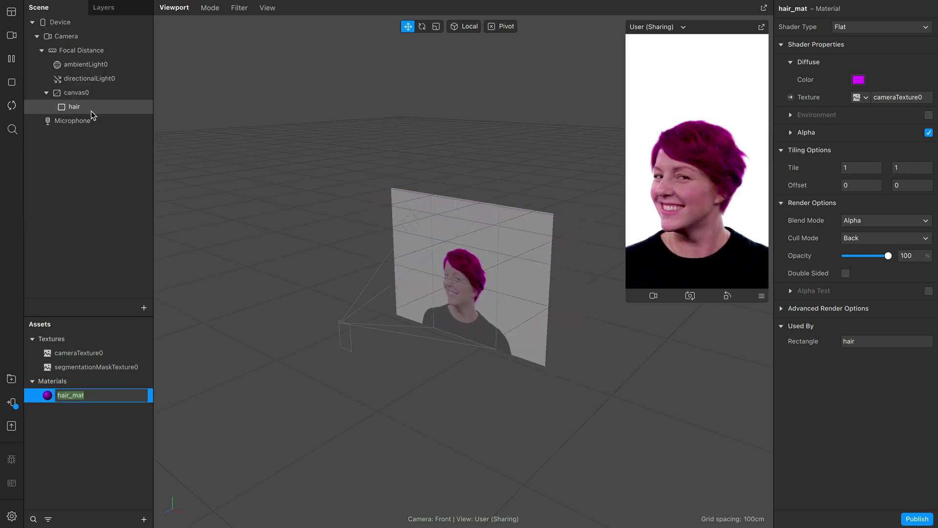
click(91, 106)
click(846, 80)
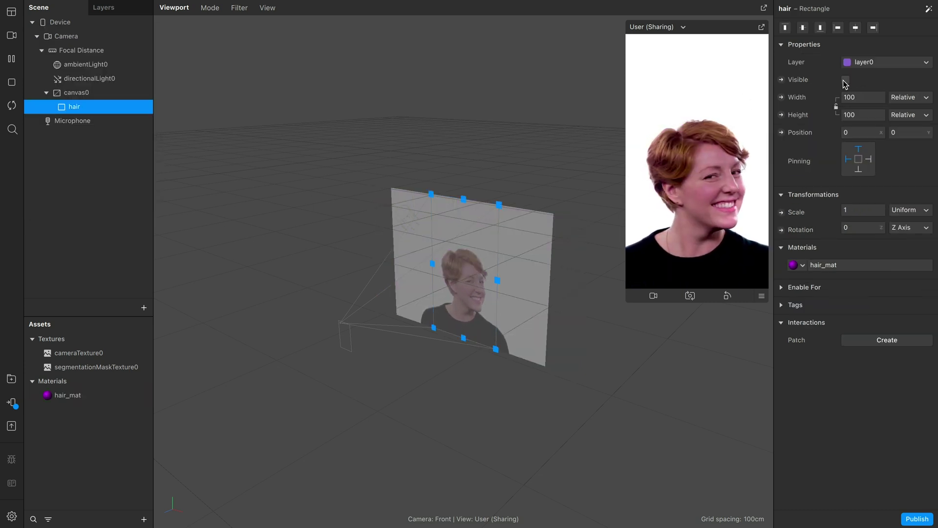
click(845, 80)
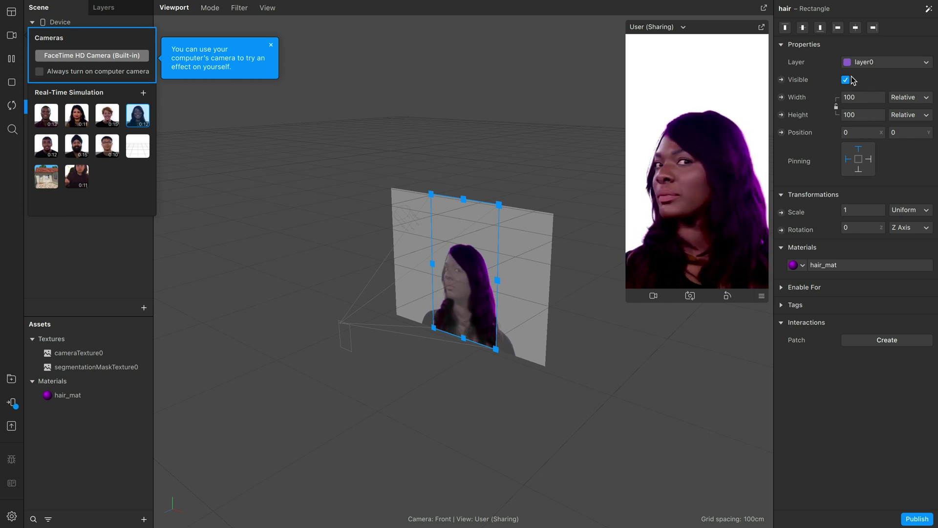
click(847, 79)
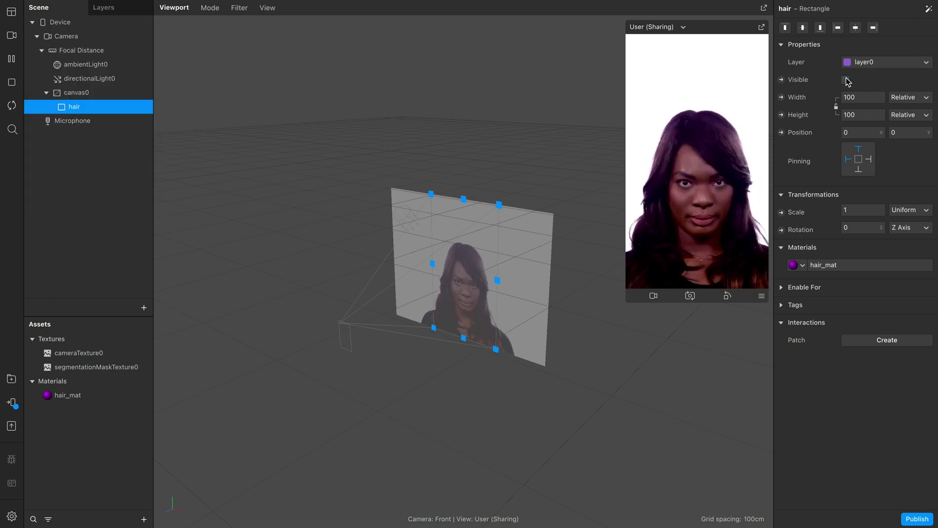
click(846, 80)
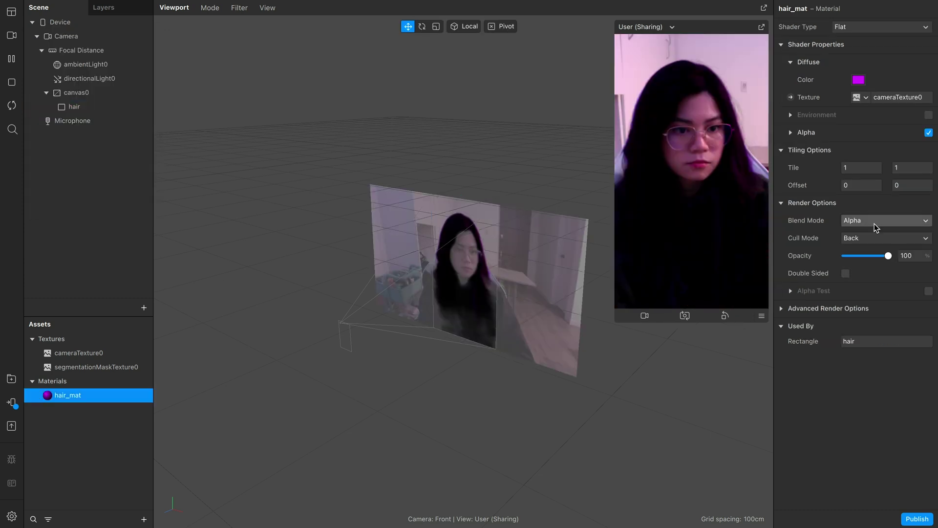
- Set hair_mat's blend mode to Screen and send the effect to Spark AR Player
click(863, 224)
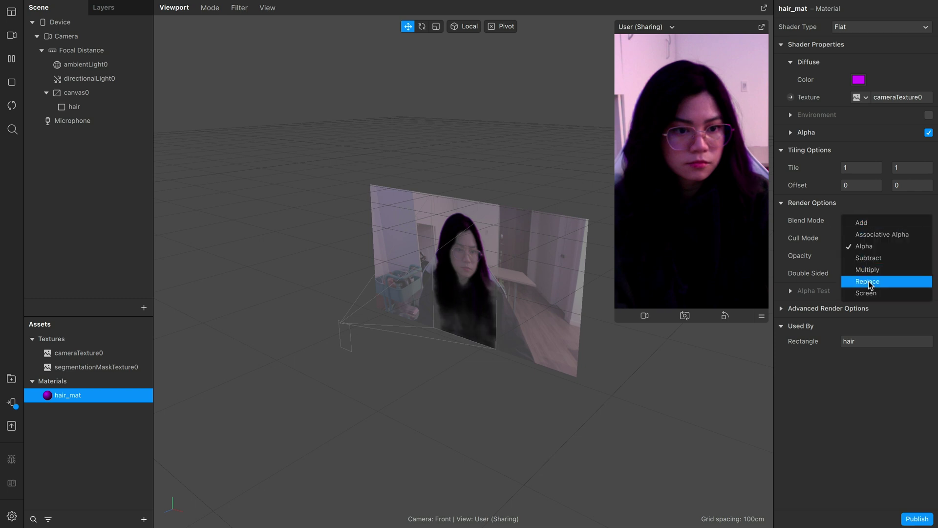
click(875, 292)
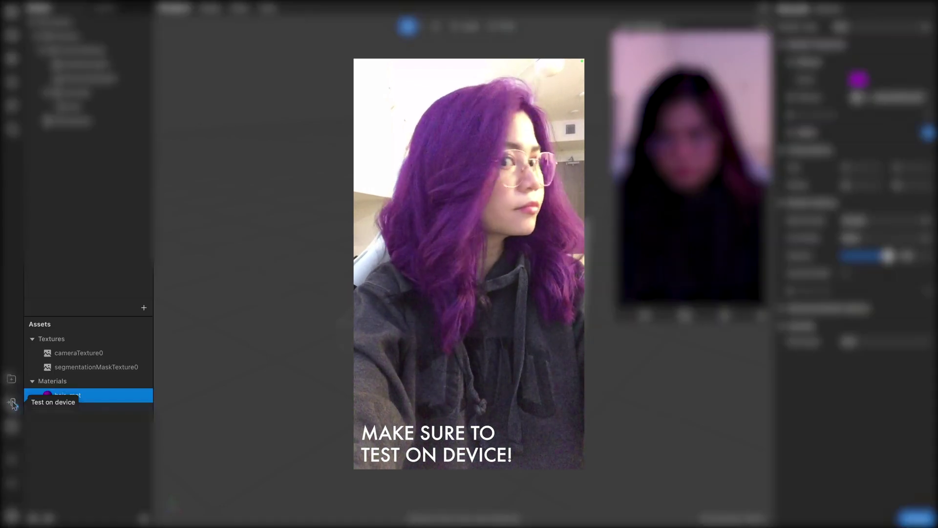
click(12, 402)
click(221, 383)
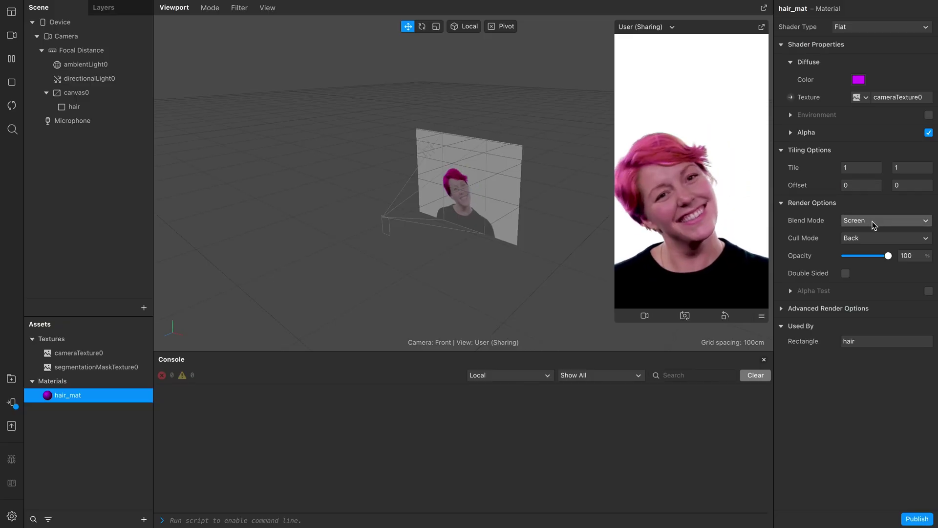
- Try the Add and Multiply blend modes on hair_mat for comparison
click(874, 222)
click(874, 222)
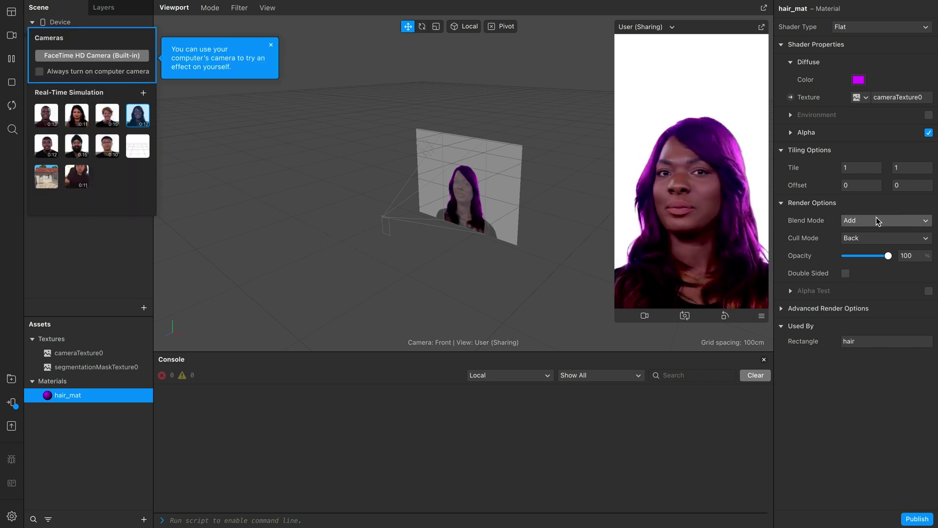
click(876, 219)
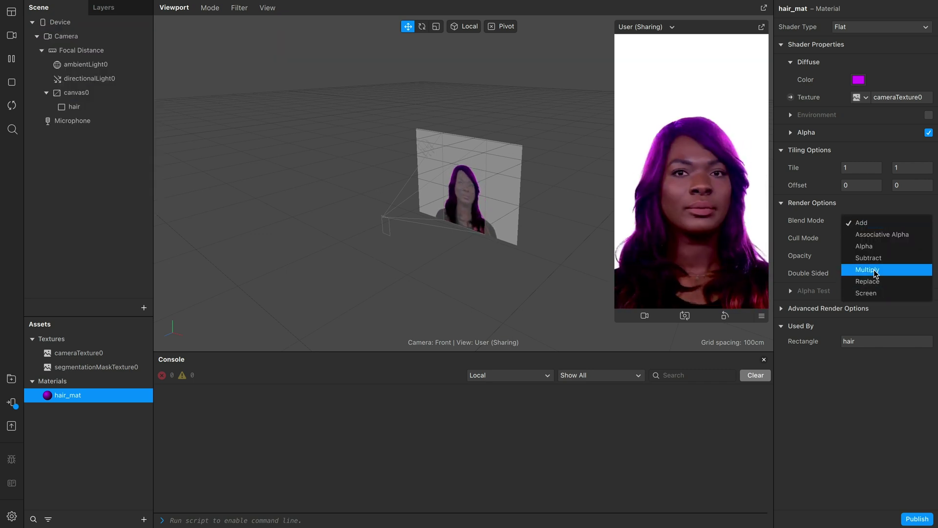
click(875, 268)
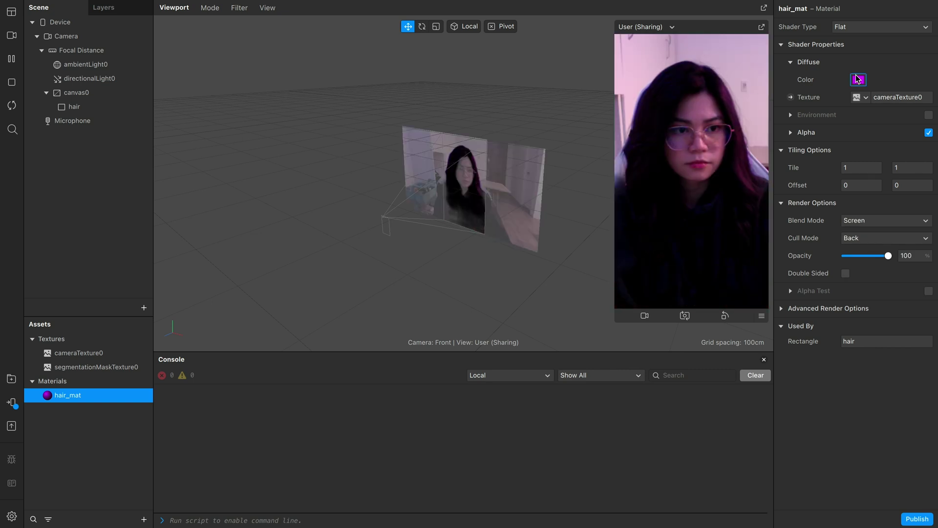
click(858, 80)
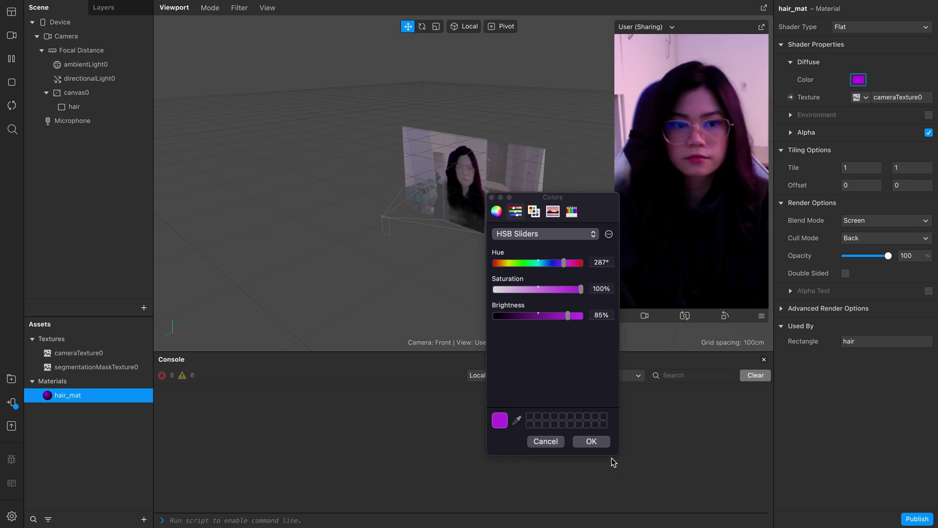
- Keep the 85%-brightness purple and send the updated effect to Spark AR Player again
click(591, 442)
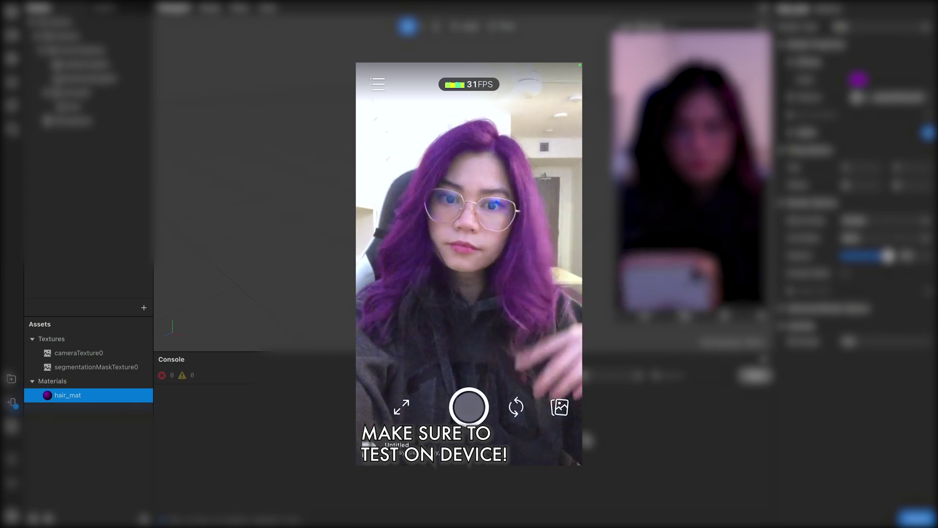
click(12, 402)
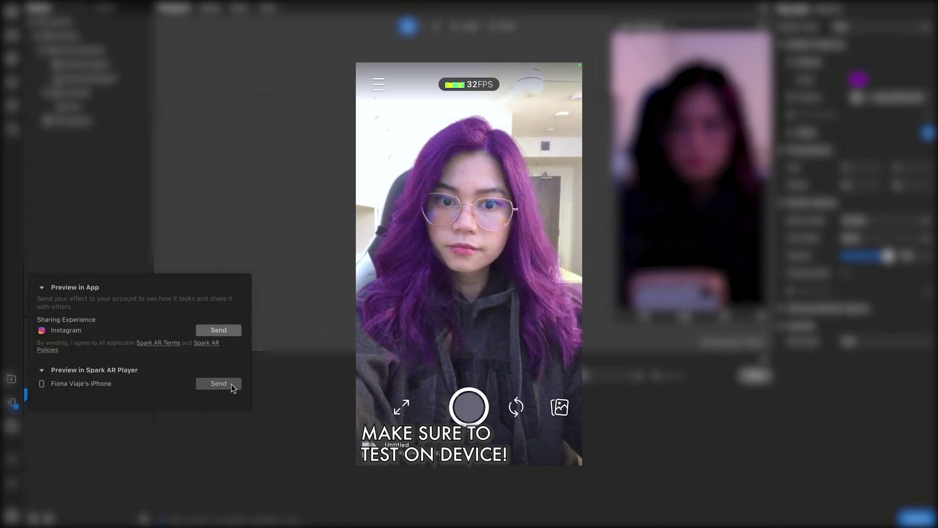
click(230, 384)
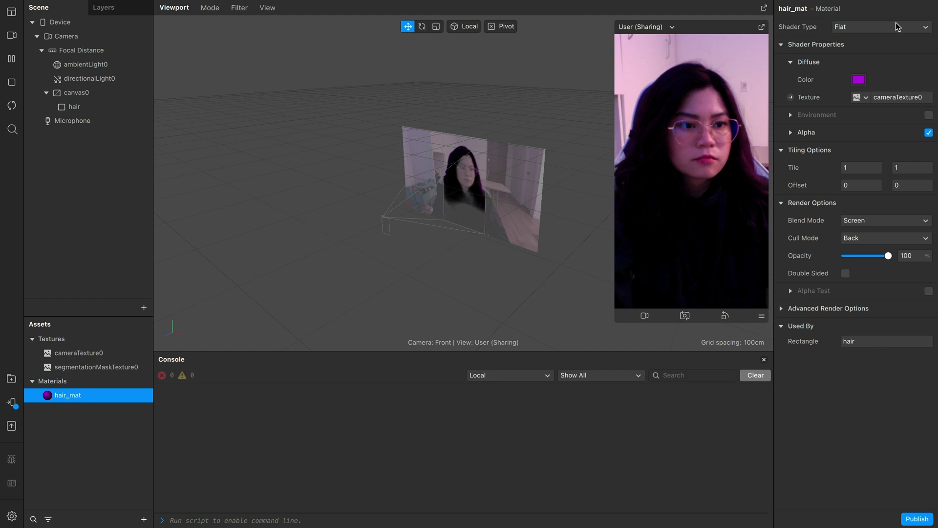
- Change hair_mat's shader type from Flat to Standard, then select directionalLight0
click(853, 27)
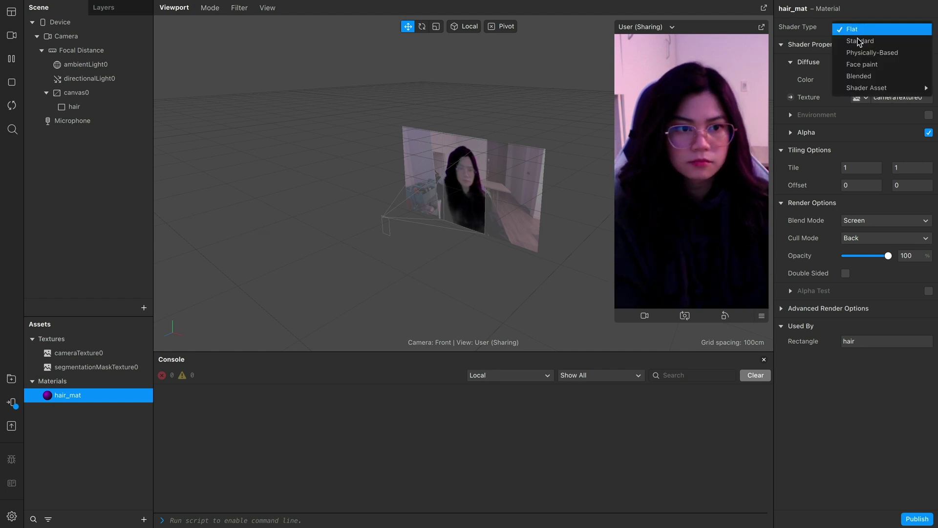
click(858, 39)
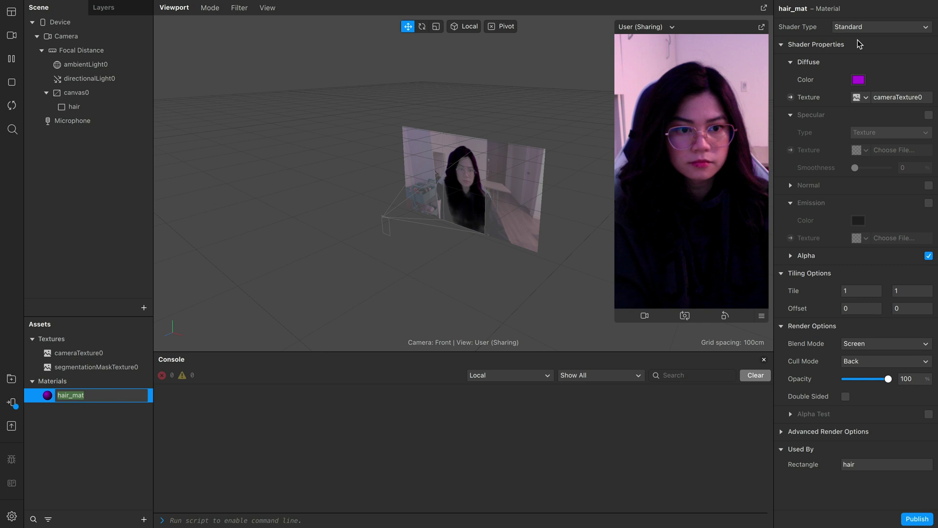
click(106, 79)
- Duplicate directionalLight0 and rotate the new directionalLight1 to about -15.7, 5, 0 toward the hair
right_click(107, 80)
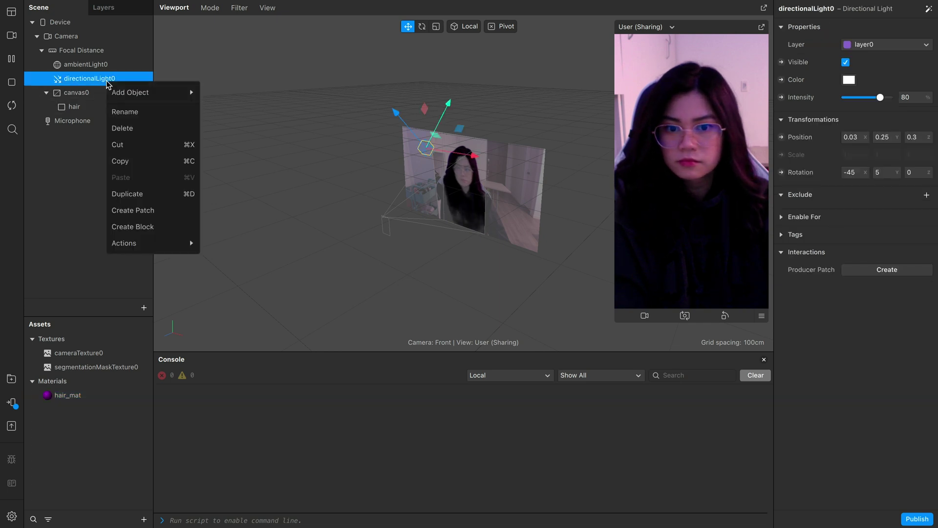
click(146, 194)
key(e)
scroll(476, 148, up, 5)
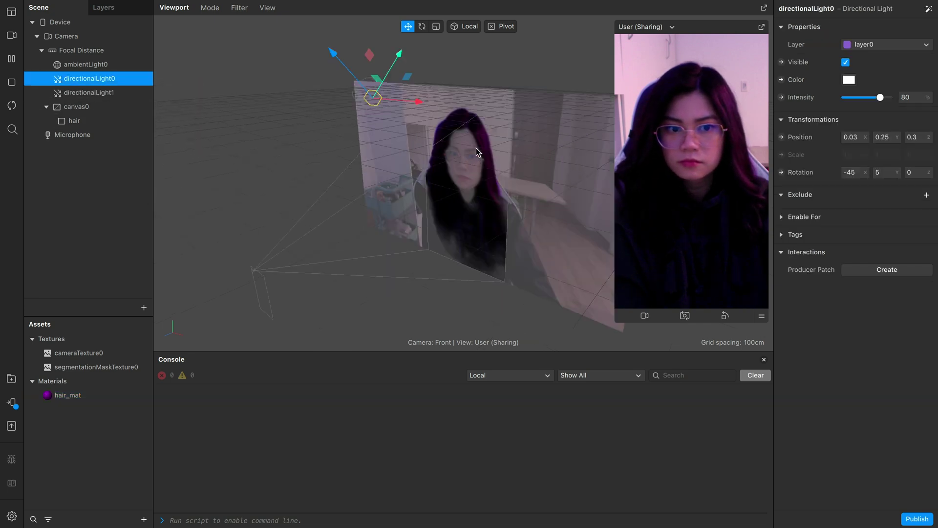
key(Down)
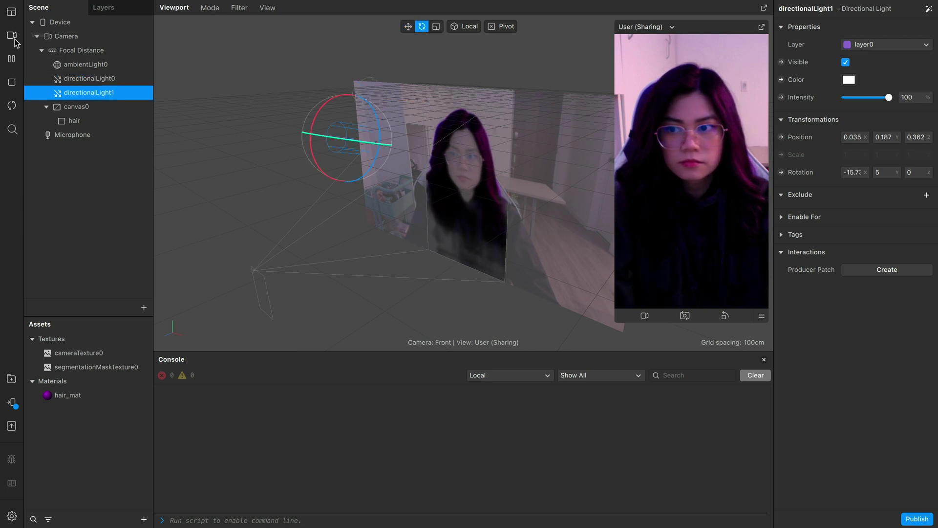
- Make directionalLight1 visible at intensity 100 and preview it on another simulated woman's video
click(845, 63)
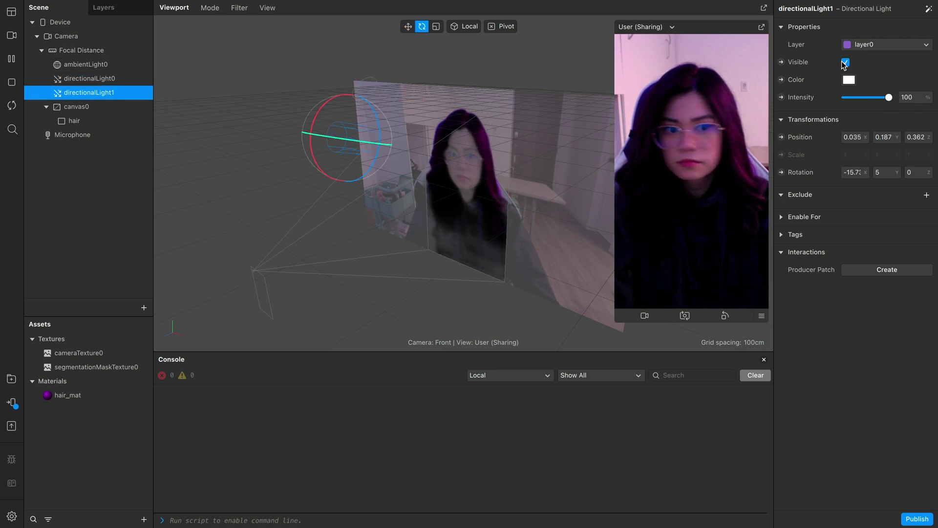
click(11, 36)
click(138, 115)
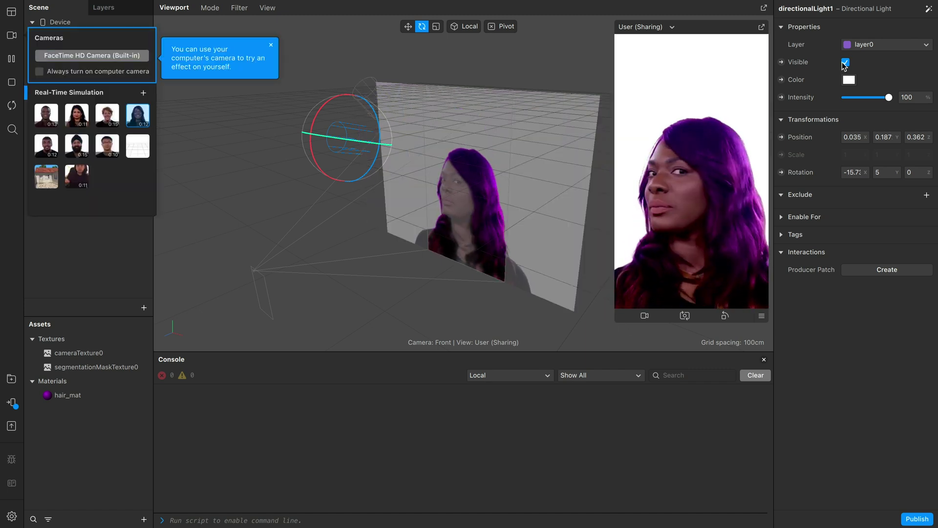